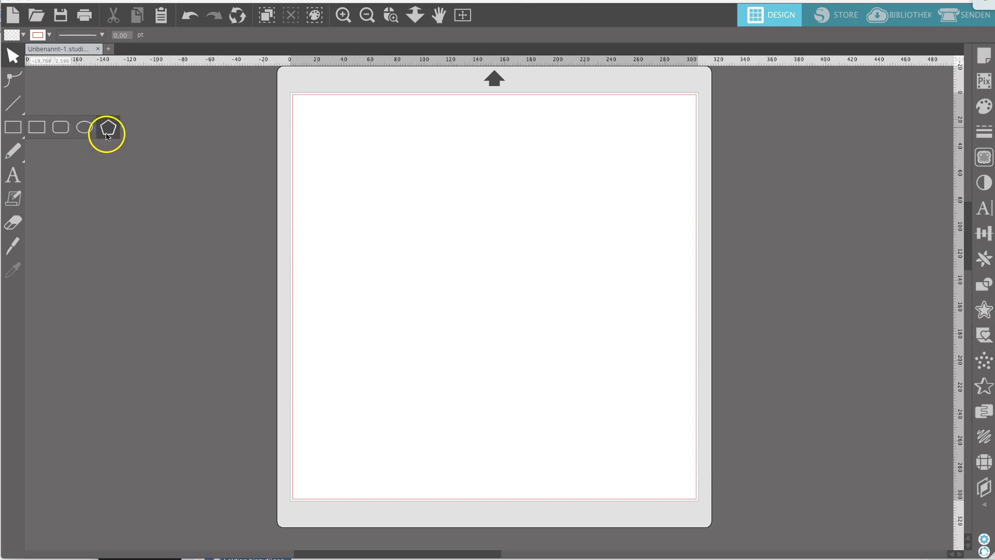
# Step: Draw a rectangle about 6.43 cm wide and 4.03 cm high near the page's upper-left corner
pyautogui.click(40, 136)
pyautogui.click(60, 133)
pyautogui.click(102, 136)
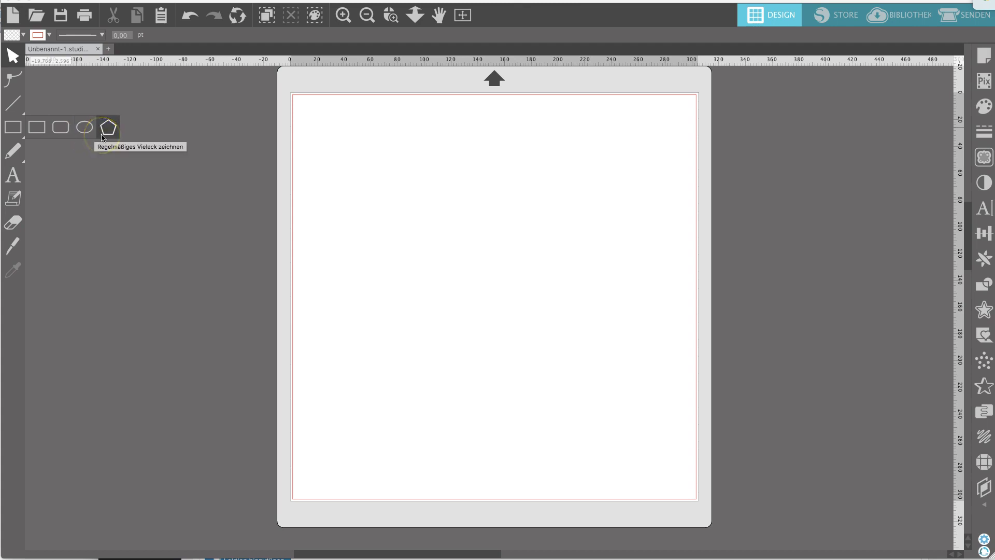
pyautogui.click(37, 134)
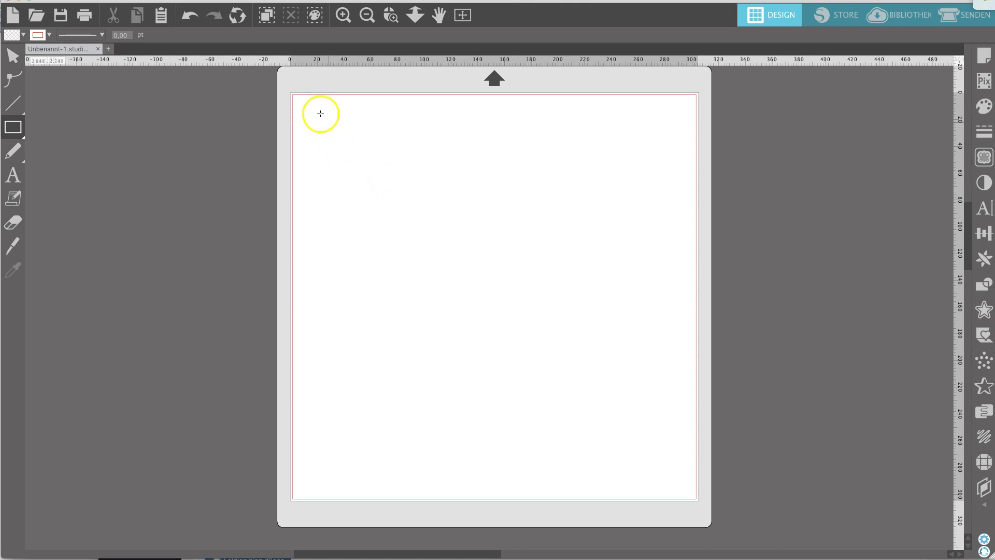
pyautogui.moveTo(321, 125)
pyautogui.mouseDown()
pyautogui.moveTo(349, 153)
pyautogui.moveTo(470, 163)
pyautogui.moveTo(355, 201)
pyautogui.moveTo(350, 178)
pyautogui.moveTo(469, 173)
pyautogui.moveTo(362, 162)
pyautogui.moveTo(432, 184)
pyautogui.moveTo(433, 169)
pyautogui.moveTo(408, 179)
pyautogui.mouseUp()
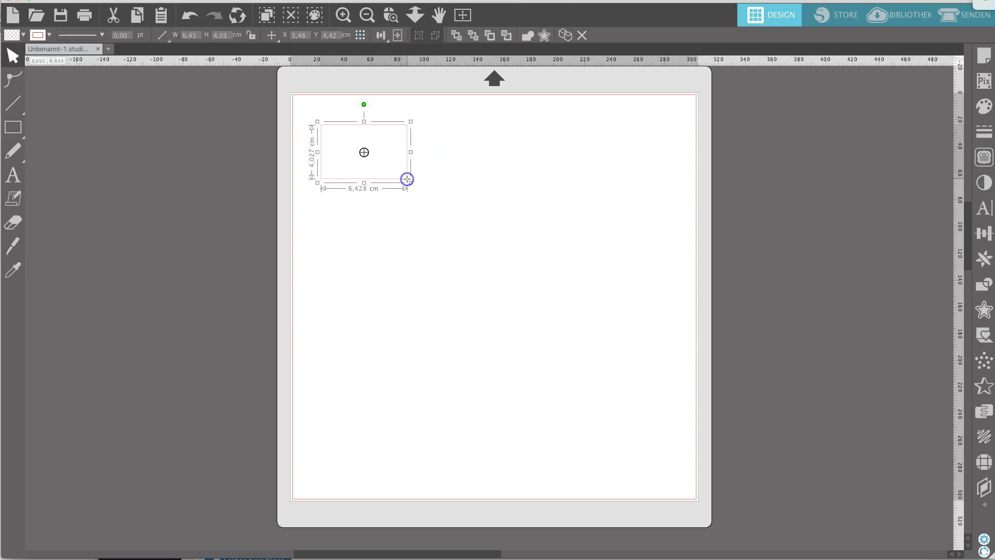
# Step: To the right of the first rectangle, draw a square about 3.12 cm wide, plus a rectangle about 7.67 by 4.57 cm outward from its centre
pyautogui.click(20, 134)
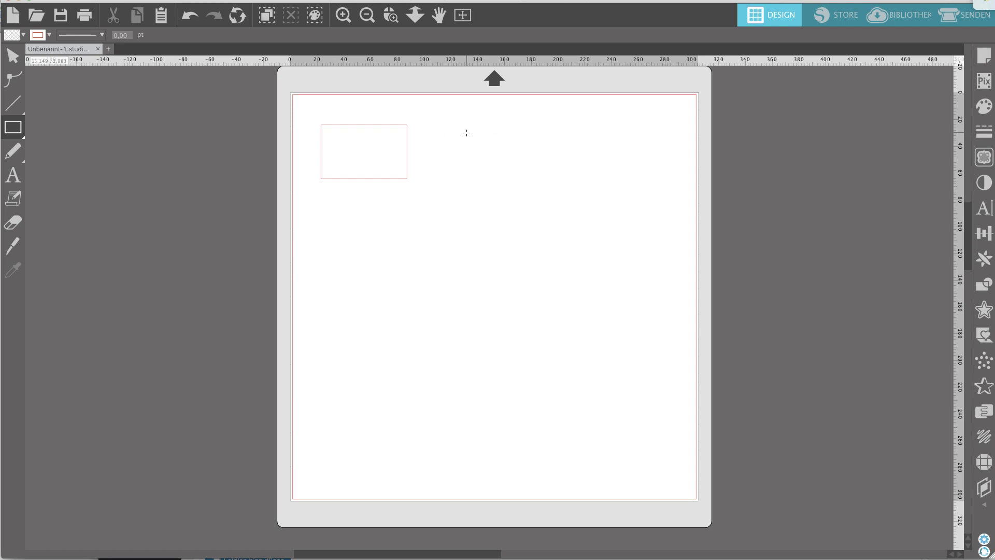
pyautogui.moveTo(467, 133)
pyautogui.mouseDown()
pyautogui.moveTo(569, 166)
pyautogui.moveTo(526, 154)
pyautogui.moveTo(550, 174)
pyautogui.moveTo(523, 160)
pyautogui.mouseUp()
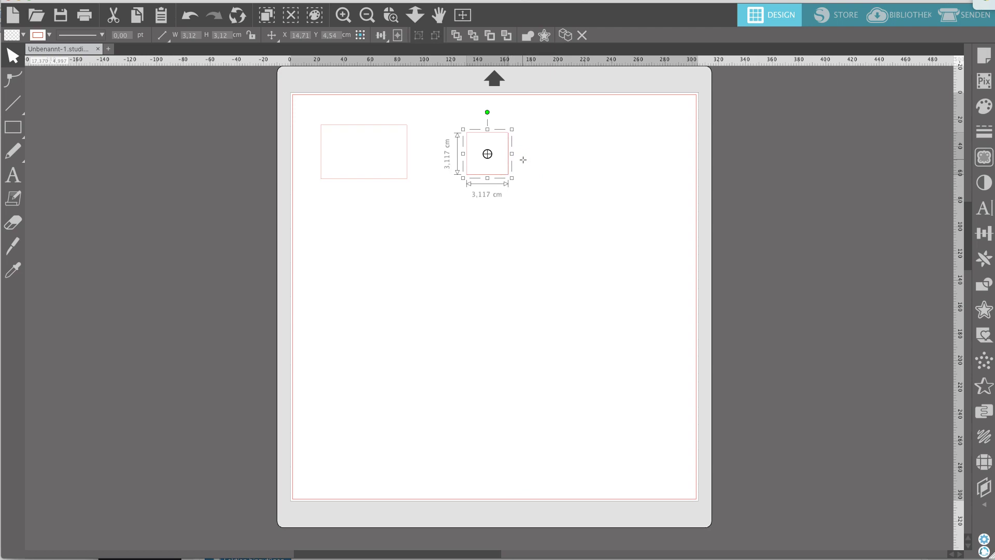
pyautogui.click(14, 127)
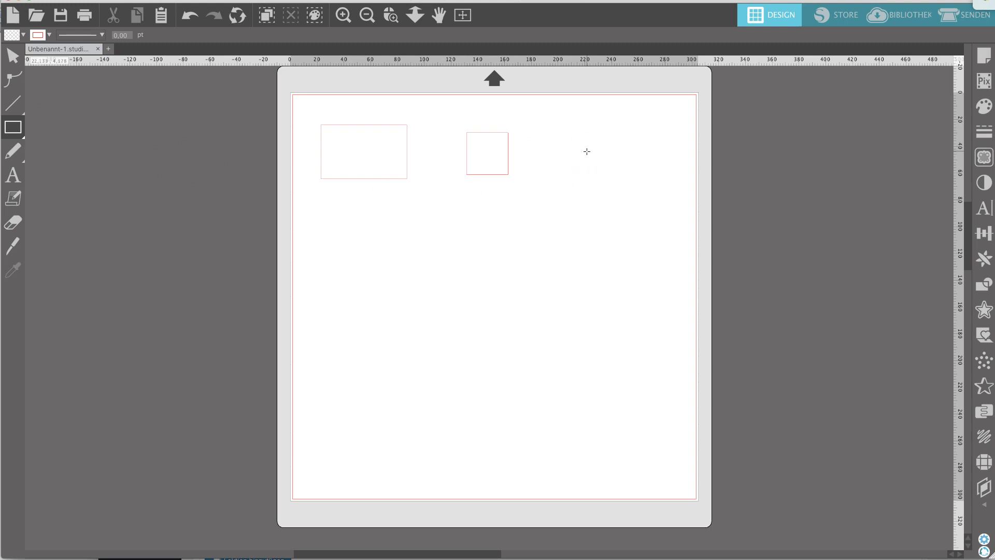
pyautogui.moveTo(587, 152)
pyautogui.mouseDown()
pyautogui.moveTo(558, 125)
pyautogui.moveTo(584, 156)
pyautogui.moveTo(530, 132)
pyautogui.moveTo(586, 154)
pyautogui.moveTo(536, 120)
pyautogui.mouseUp()
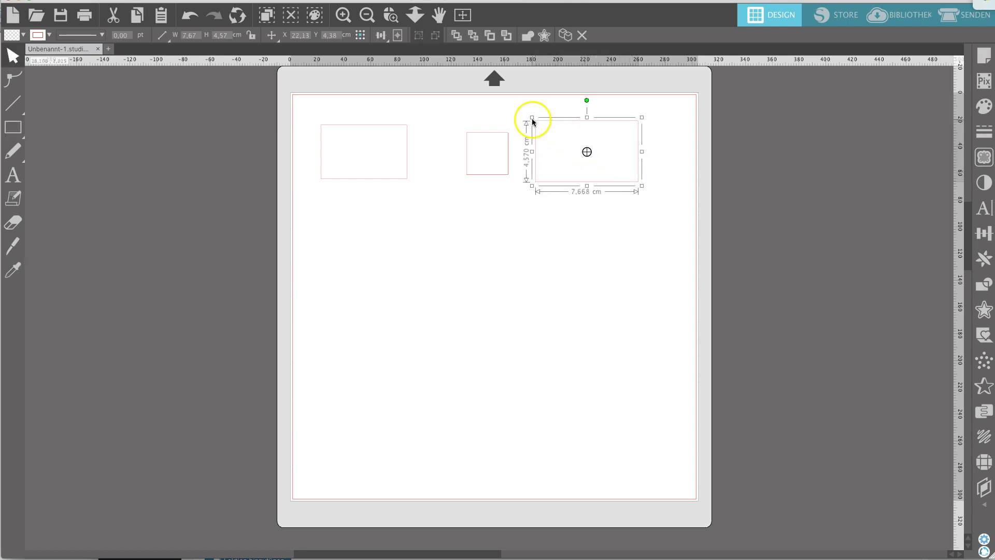
# Step: Draw a square about 3.99 cm wide outward from its centre, below the first rectangle
pyautogui.click(31, 134)
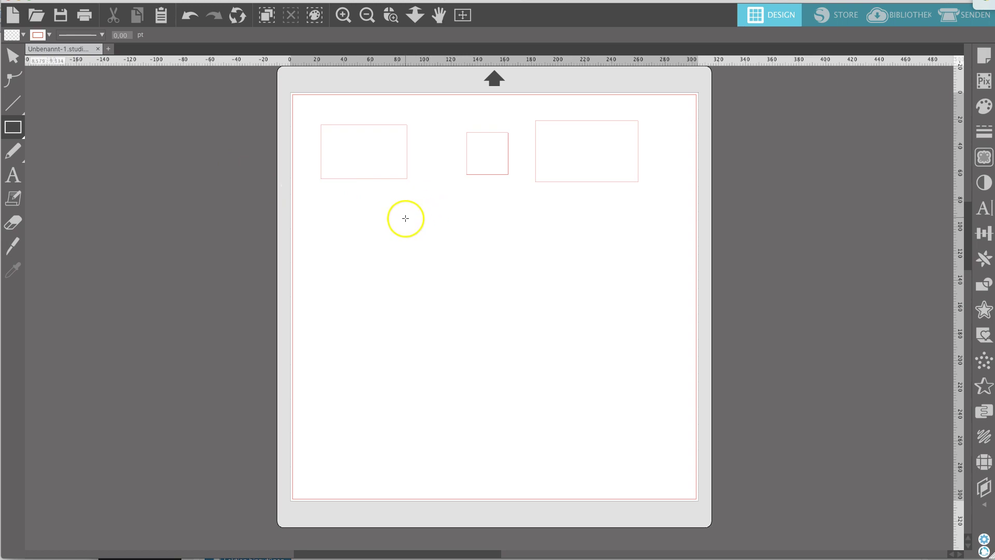
pyautogui.moveTo(404, 221); pyautogui.dragTo(366, 208)
pyautogui.moveTo(426, 200); pyautogui.dragTo(367, 191)
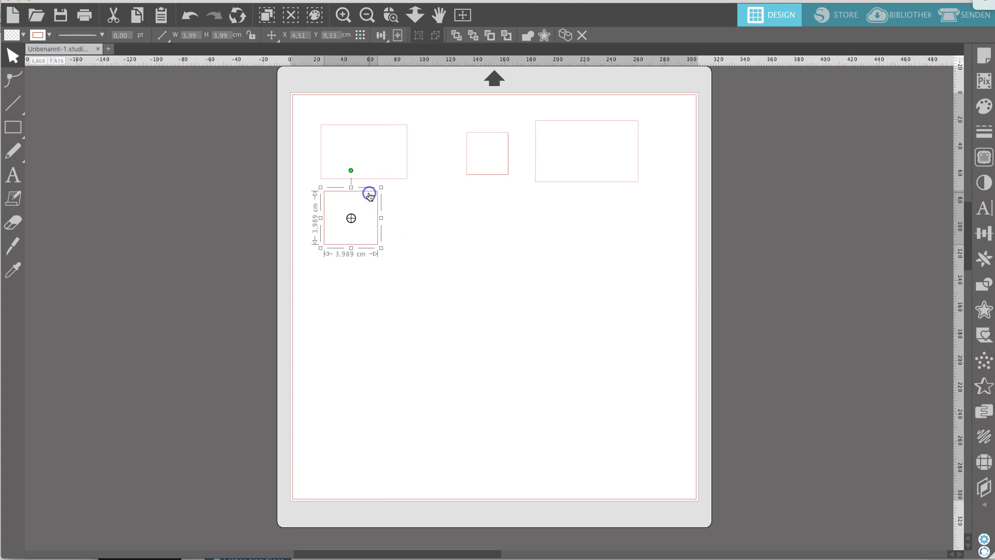
# Step: Draw a rounded rectangle about 8.56 cm wide and 4.72 cm high to the right of the lower square
pyautogui.moveTo(15, 127)
pyautogui.click(57, 136)
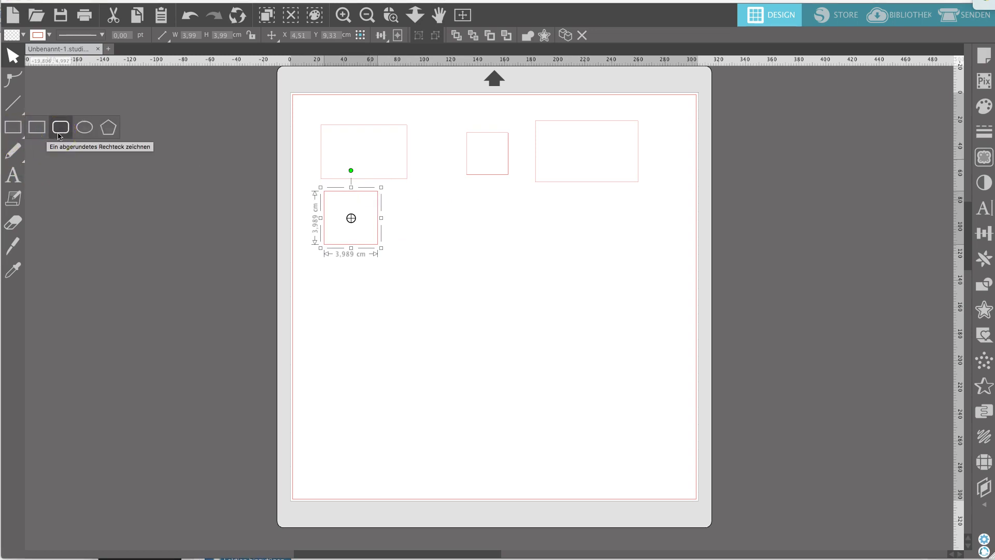
pyautogui.click(59, 134)
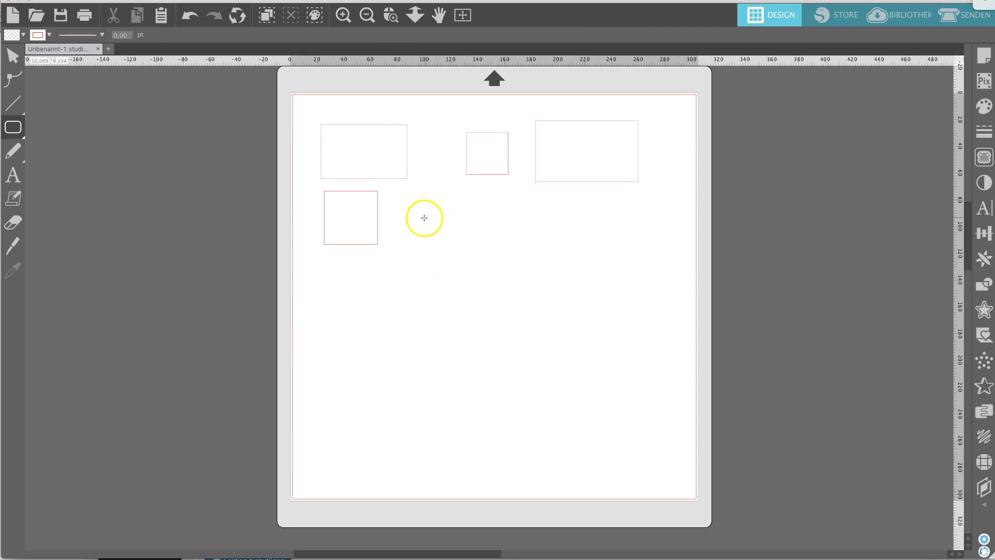
pyautogui.moveTo(422, 216); pyautogui.dragTo(536, 278)
pyautogui.press('v')
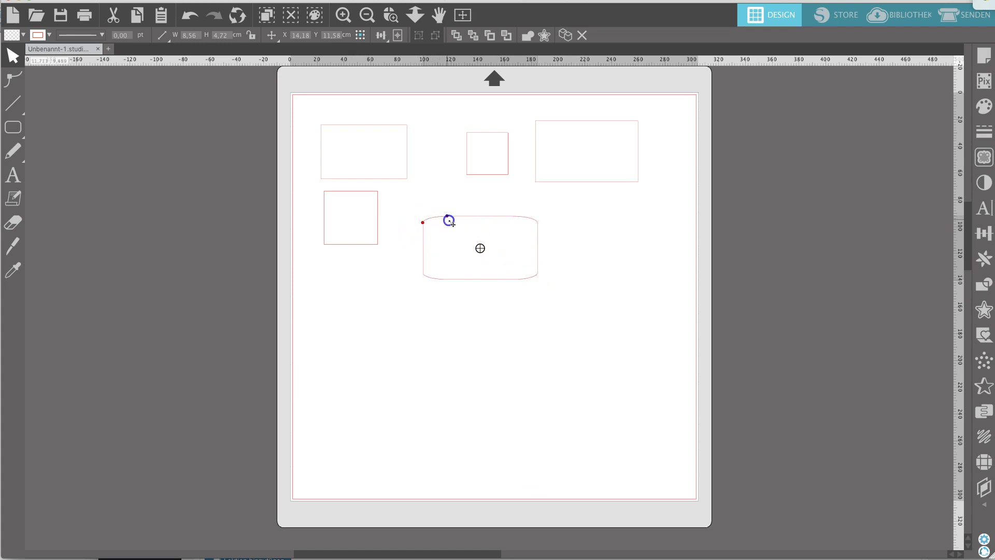
# Step: Adjust the rounded rectangle's corner radius, ending with moderately rounded corners
pyautogui.click(451, 220)
pyautogui.click(448, 217)
pyautogui.moveTo(448, 216); pyautogui.dragTo(449, 216)
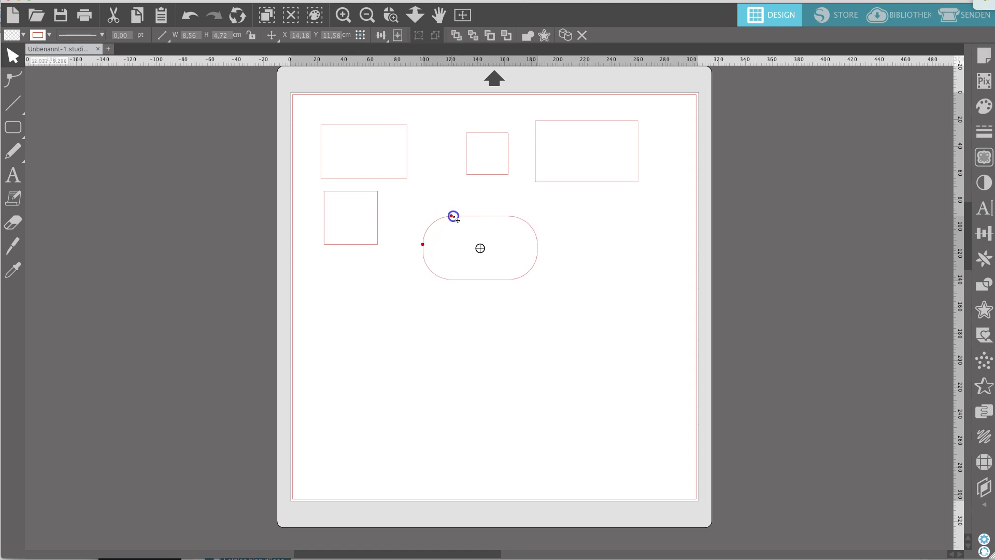
pyautogui.moveTo(467, 218); pyautogui.dragTo(446, 217)
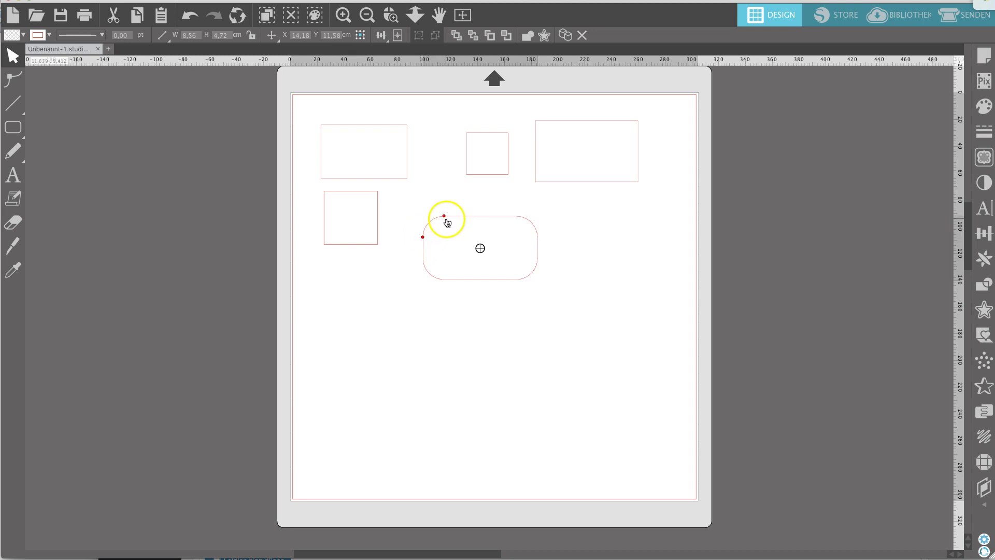
# Step: Draw a small square with rounded corners below the centre-drawn square on the page's left side
pyautogui.click(15, 129)
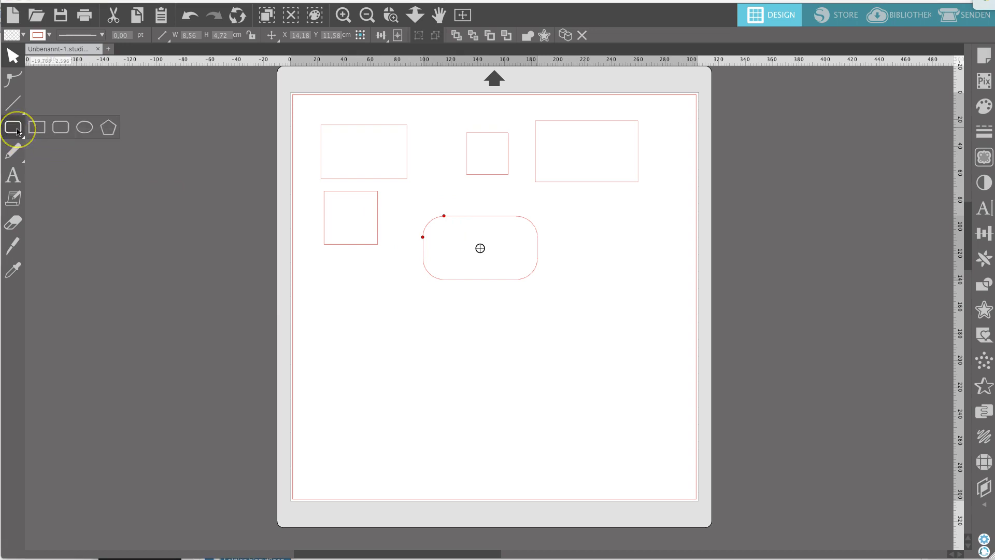
pyautogui.click(60, 135)
pyautogui.click(444, 240)
pyautogui.click(38, 129)
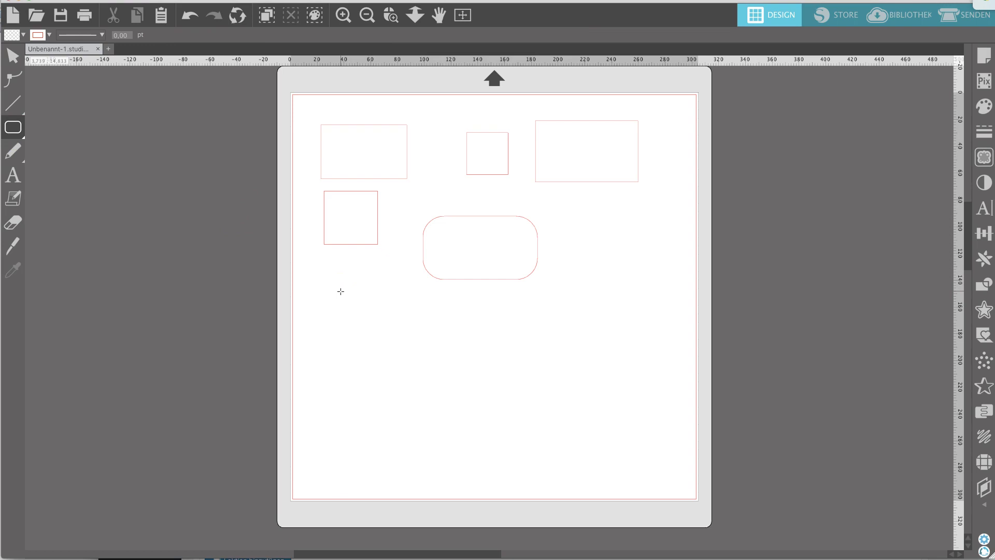
pyautogui.moveTo(341, 292); pyautogui.dragTo(372, 321)
pyautogui.click(19, 128)
pyautogui.click(60, 139)
pyautogui.moveTo(605, 251); pyautogui.dragTo(631, 251)
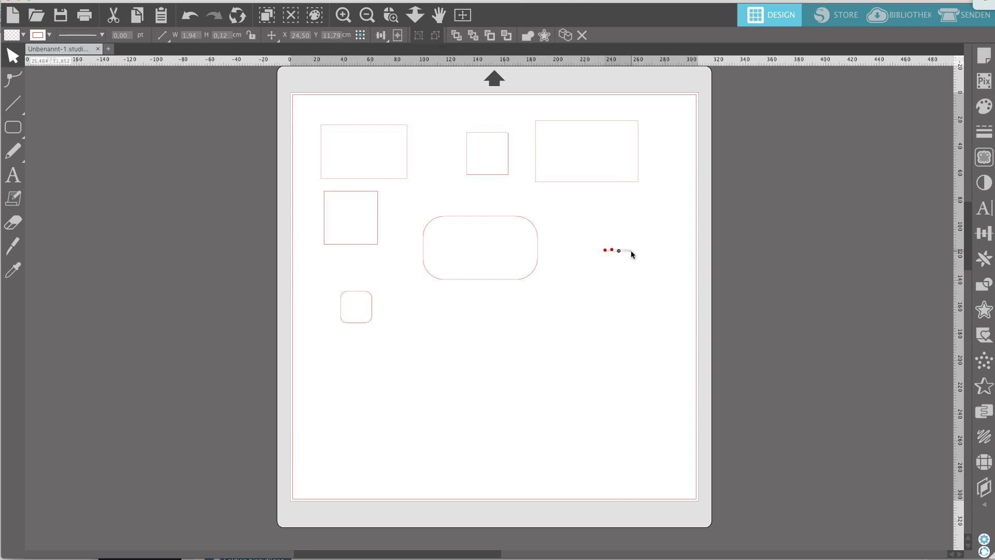
pyautogui.hotkey('ctrl', 'z')
pyautogui.click(499, 204)
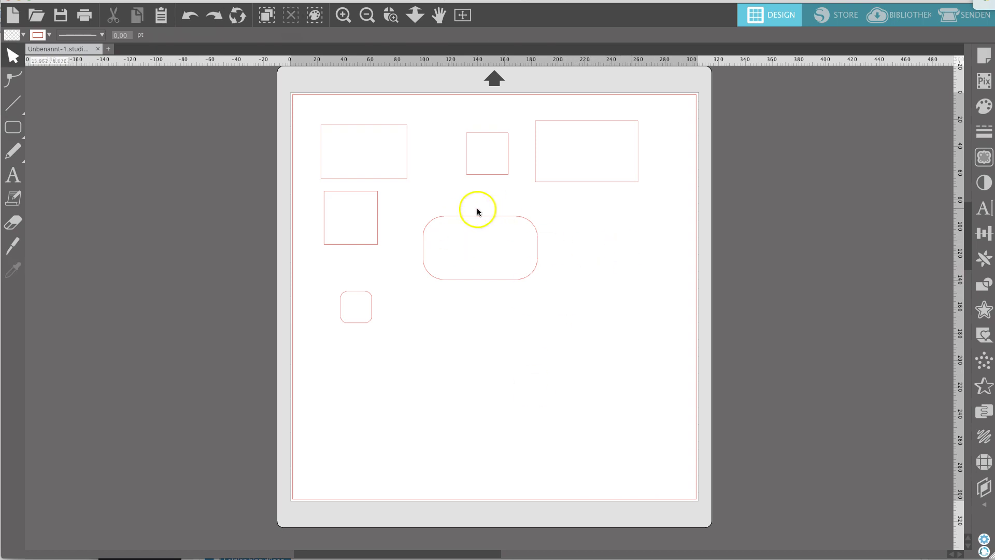
# Step: Draw a small horizontal ellipse below the large rounded rectangle
pyautogui.click(14, 127)
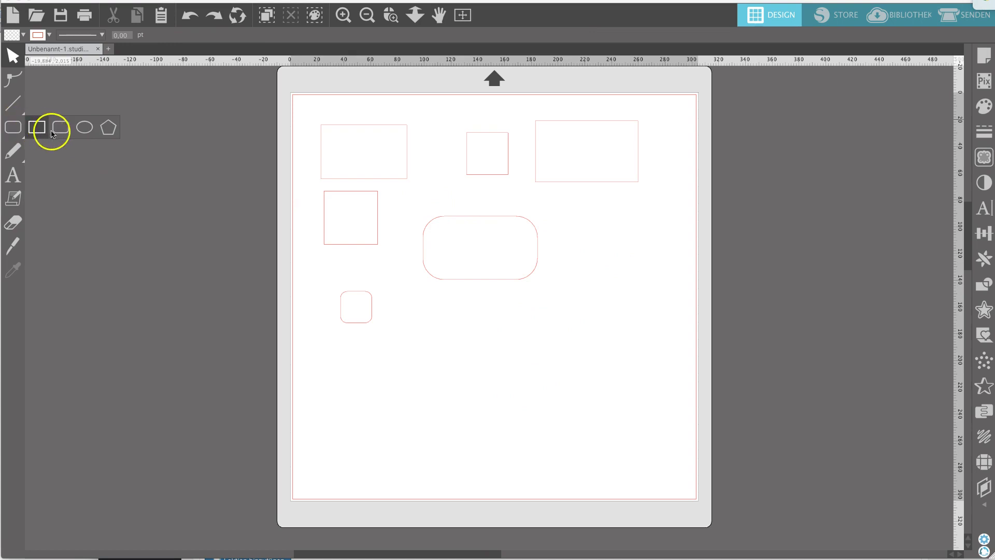
pyautogui.click(83, 130)
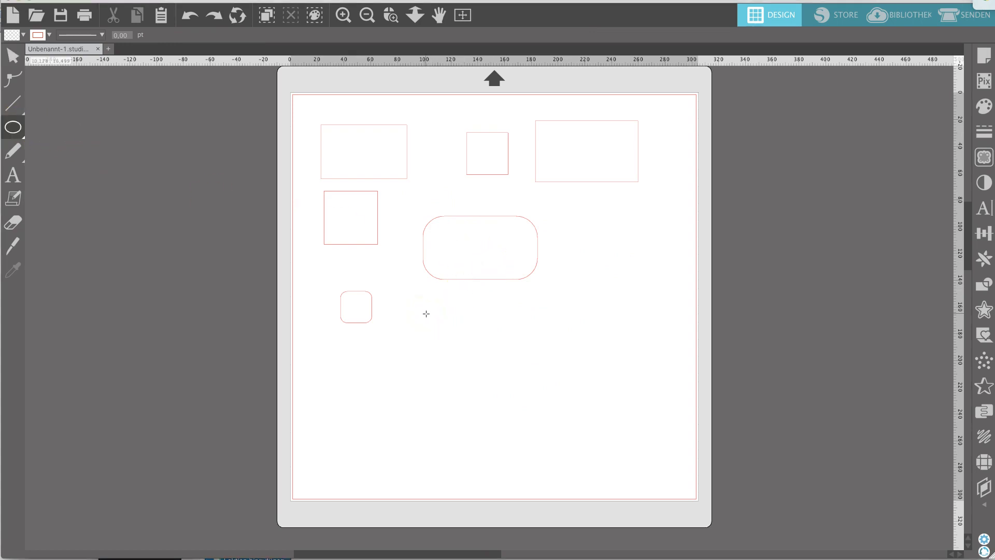
pyautogui.moveTo(427, 314); pyautogui.dragTo(488, 350)
# Step: Draw a circle about 5.75 cm in diameter to the right of the ellipse
pyautogui.moveTo(13, 127); pyautogui.dragTo(108, 127)
pyautogui.click(7, 128)
pyautogui.click(92, 127)
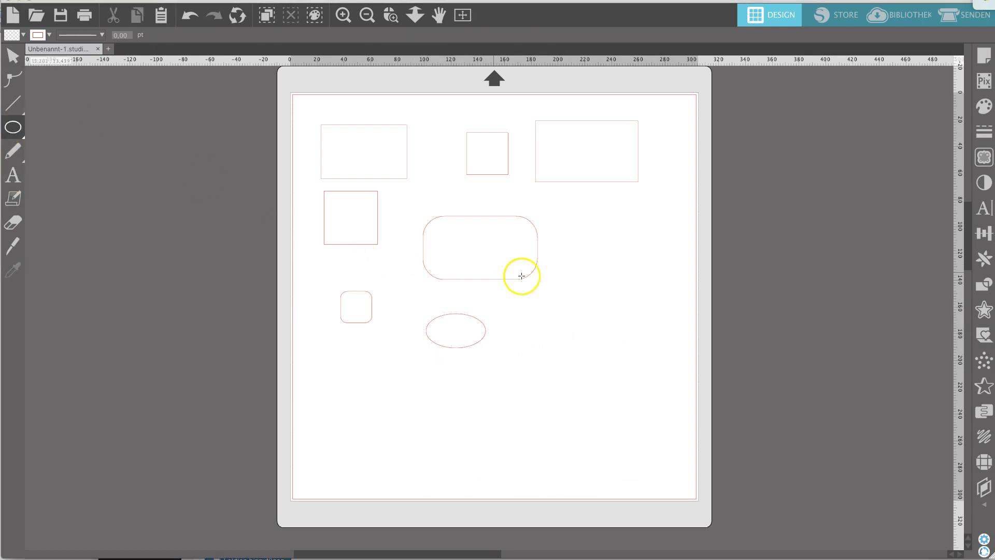
pyautogui.moveTo(568, 295); pyautogui.dragTo(653, 359)
# Step: Draw a second, slightly smaller circle outward from its centre, above the existing circle
pyautogui.click(22, 127)
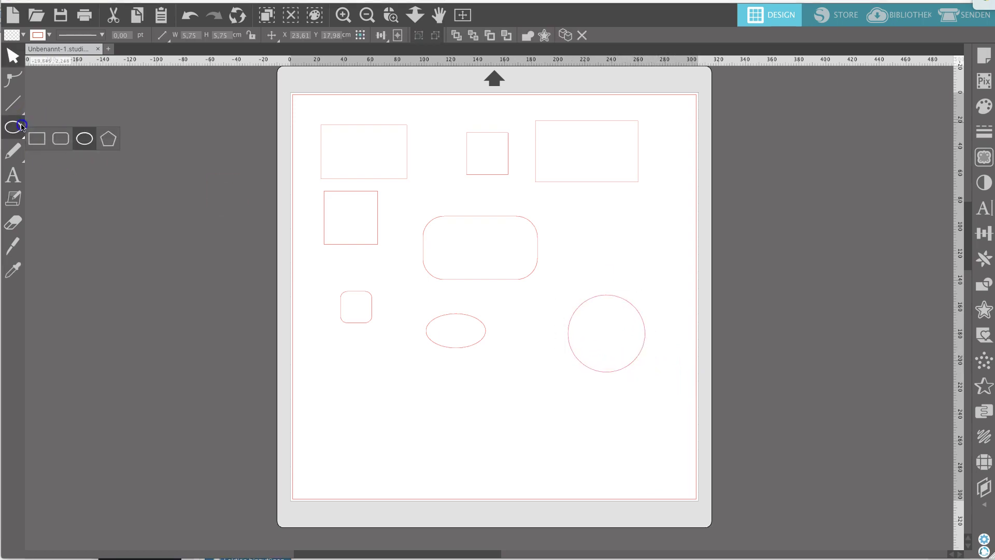
pyautogui.click(82, 132)
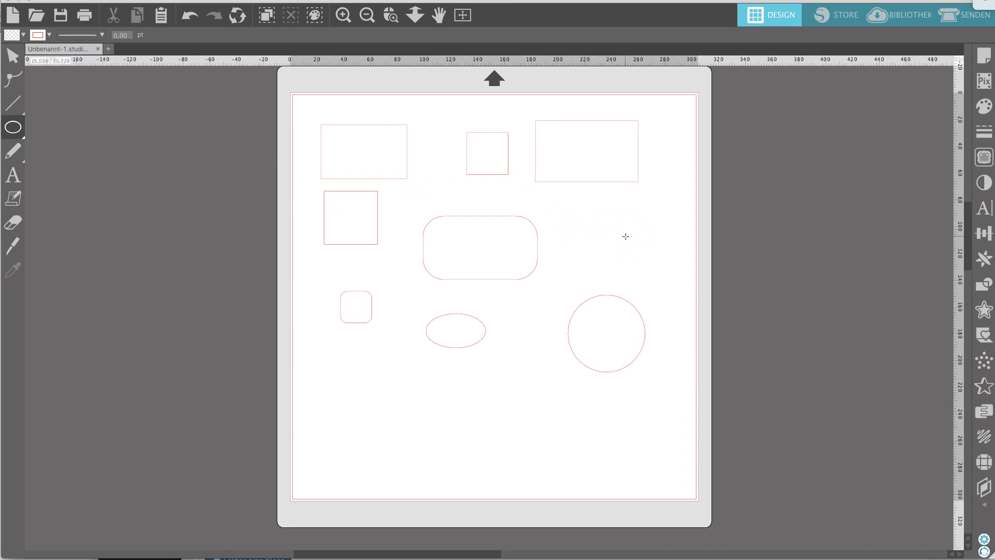
pyautogui.click(622, 237)
pyautogui.moveTo(621, 239); pyautogui.dragTo(586, 209)
# Step: Draw a regular pentagon about 6.35 by 6.61 cm below the small rounded square and change it to a hexagon
pyautogui.moveTo(13, 127); pyautogui.dragTo(105, 134)
pyautogui.moveTo(291, 349)
pyautogui.mouseDown()
pyautogui.moveTo(394, 409)
pyautogui.moveTo(356, 382)
pyautogui.moveTo(389, 402)
pyautogui.moveTo(363, 391)
pyautogui.moveTo(377, 402)
pyautogui.mouseUp()
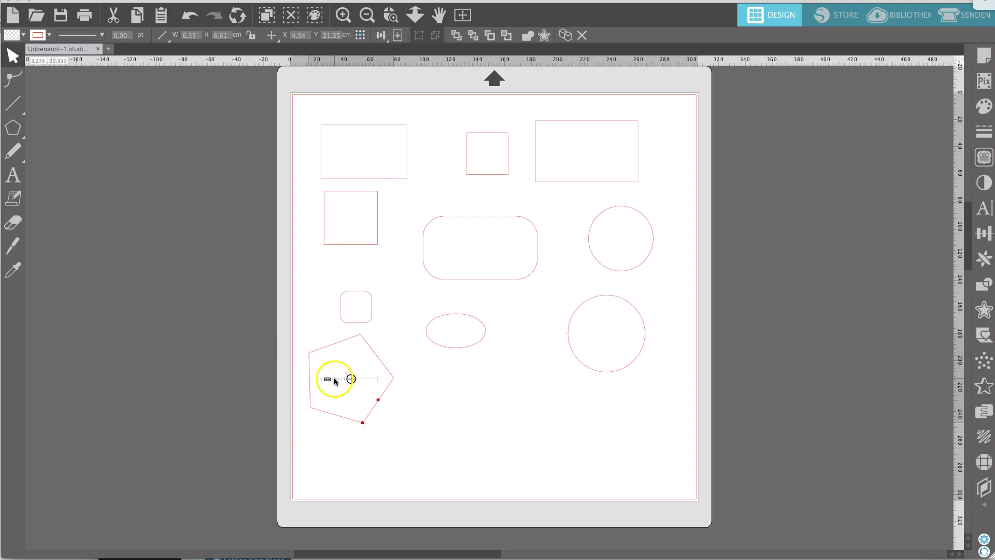
pyautogui.moveTo(327, 380); pyautogui.dragTo(332, 384)
pyautogui.moveTo(327, 380)
pyautogui.mouseDown()
pyautogui.moveTo(344, 382)
pyautogui.moveTo(335, 381)
pyautogui.mouseUp()
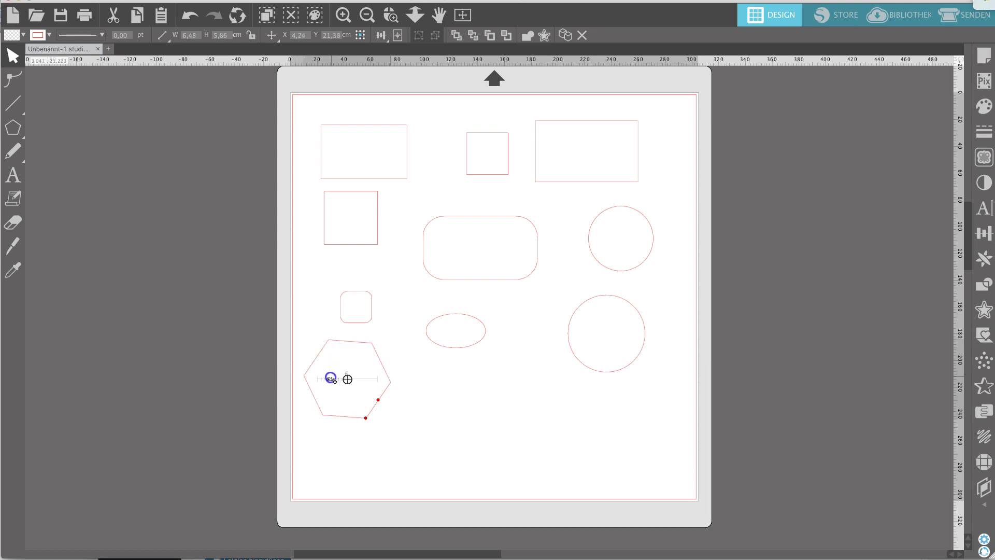
# Step: Raise the polygon's number of sides until its outline approximates a circle
pyautogui.click(350, 379)
pyautogui.click(330, 379)
pyautogui.moveTo(336, 381); pyautogui.dragTo(360, 381)
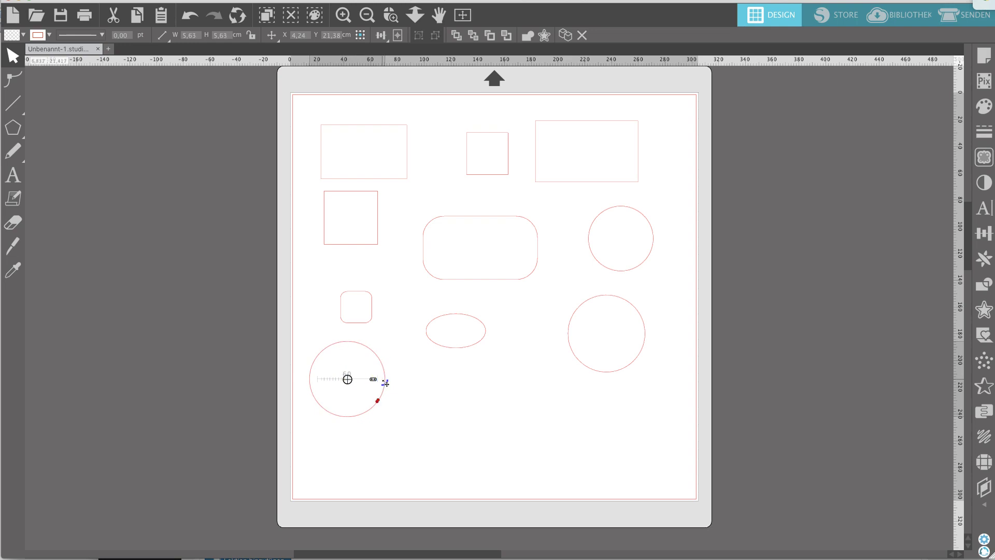
# Step: Reduce the polygon to 3 sides, and rotate and shrink the triangle to about 4.35 by 4.09 cm
pyautogui.moveTo(378, 382); pyautogui.dragTo(318, 375)
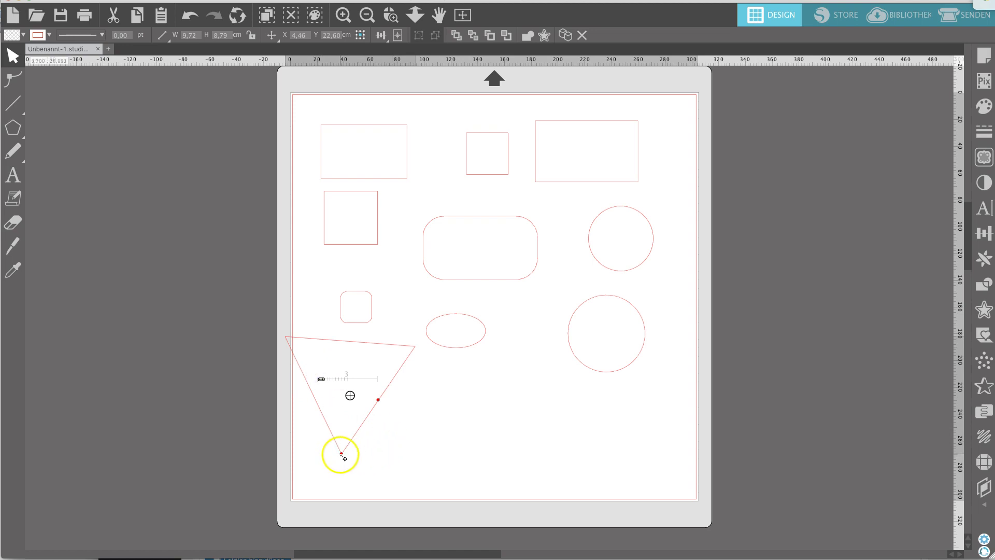
pyautogui.moveTo(378, 400); pyautogui.dragTo(316, 392)
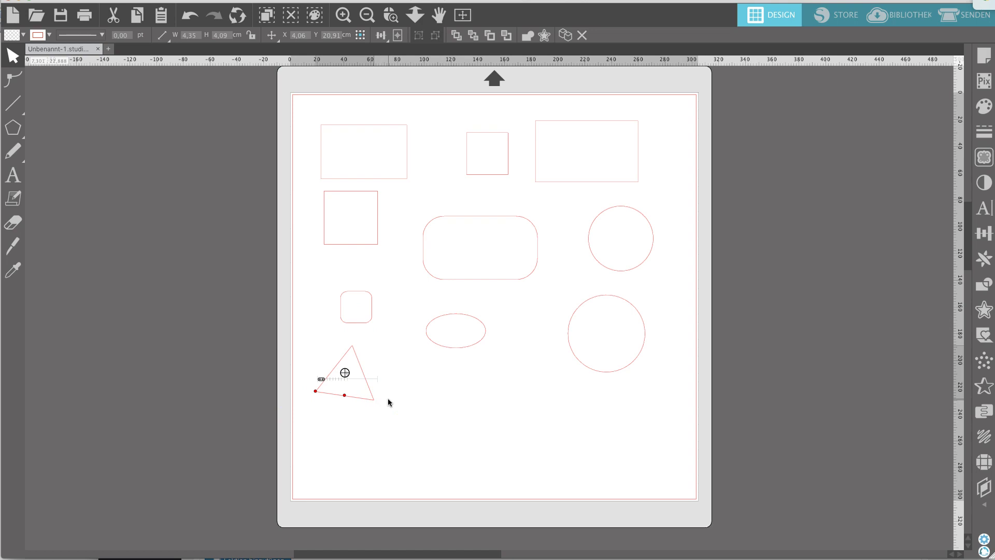
pyautogui.click(414, 413)
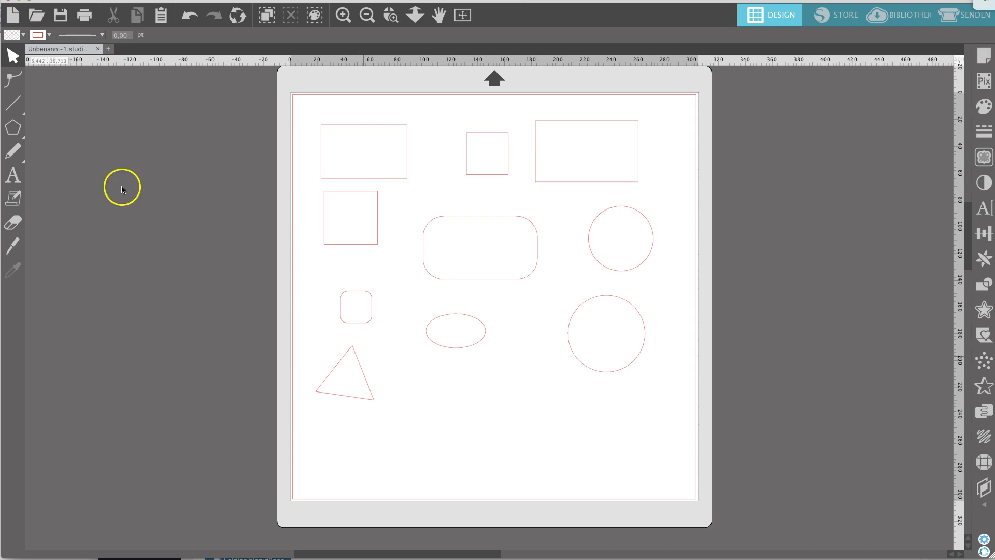
pyautogui.click(15, 129)
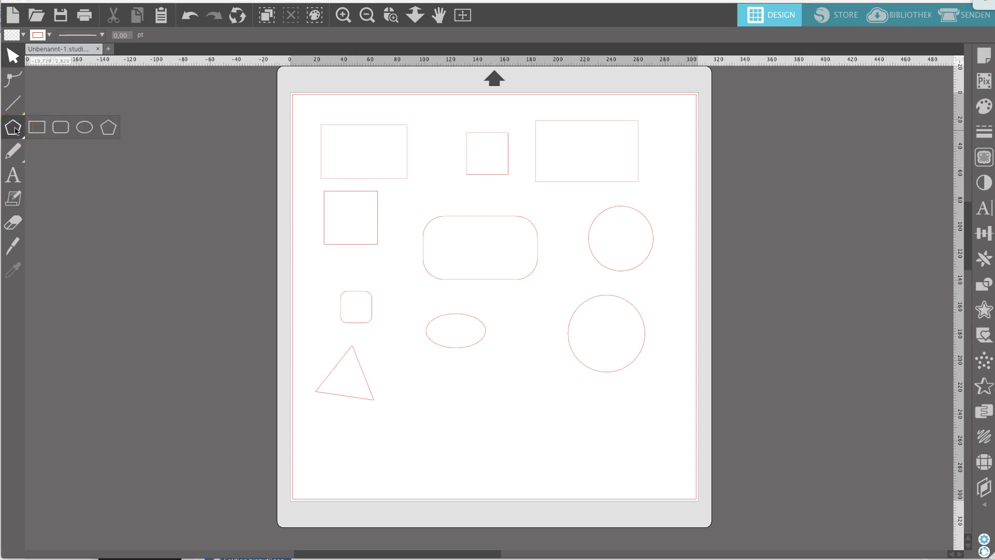
pyautogui.click(289, 323)
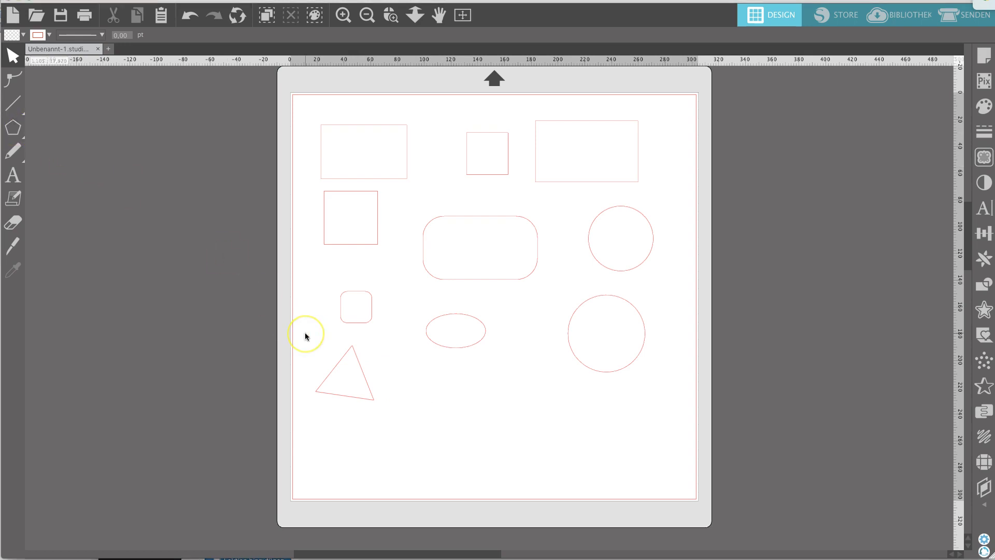